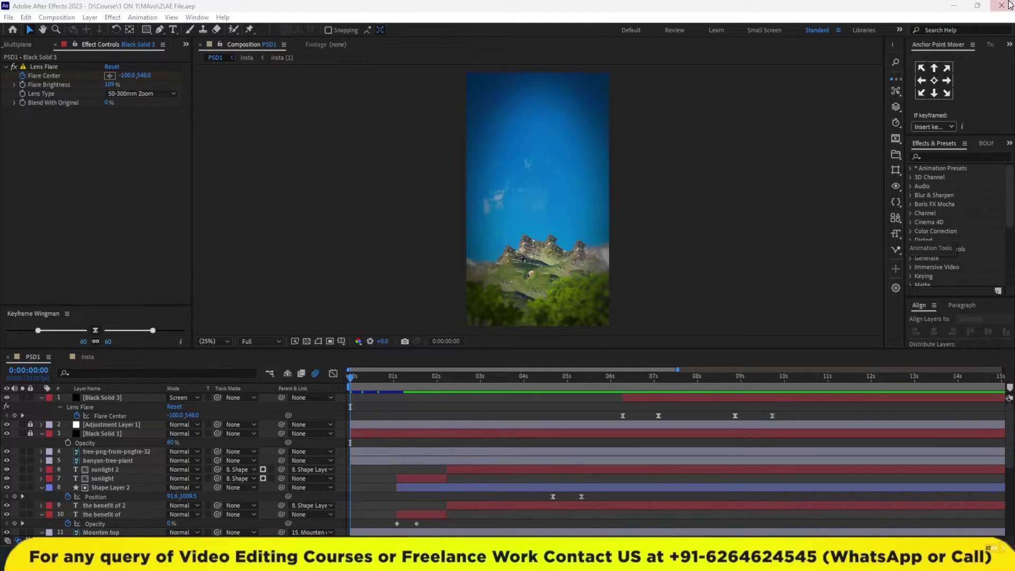
Minimize After Effects and open the Snapinsta reference reel from folder '2' in full screen.
{"action": "left_click", "coordinate": [953, 6]}
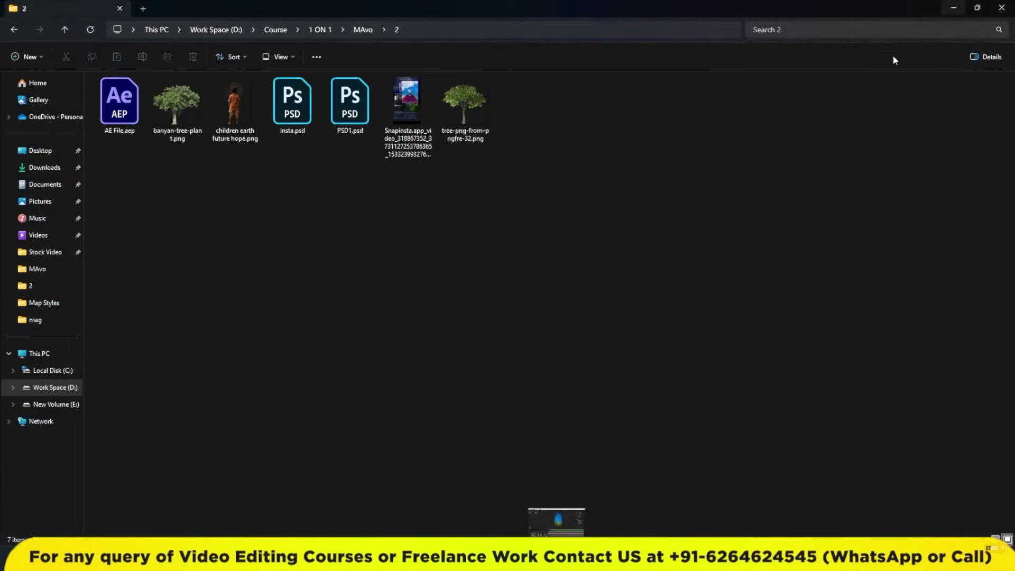
{"action": "double_click", "coordinate": [407, 107]}
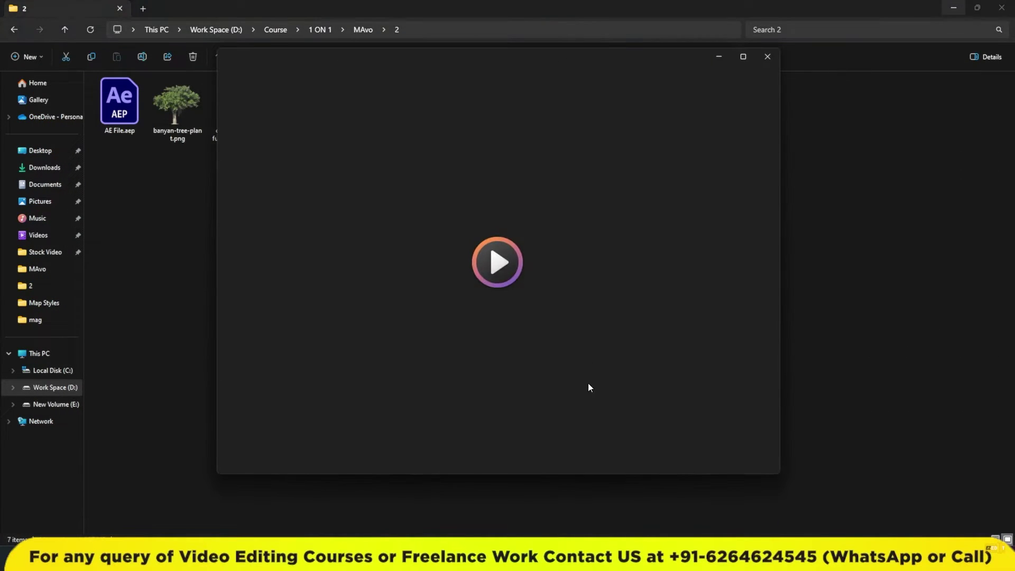
{"action": "left_click", "coordinate": [747, 56]}
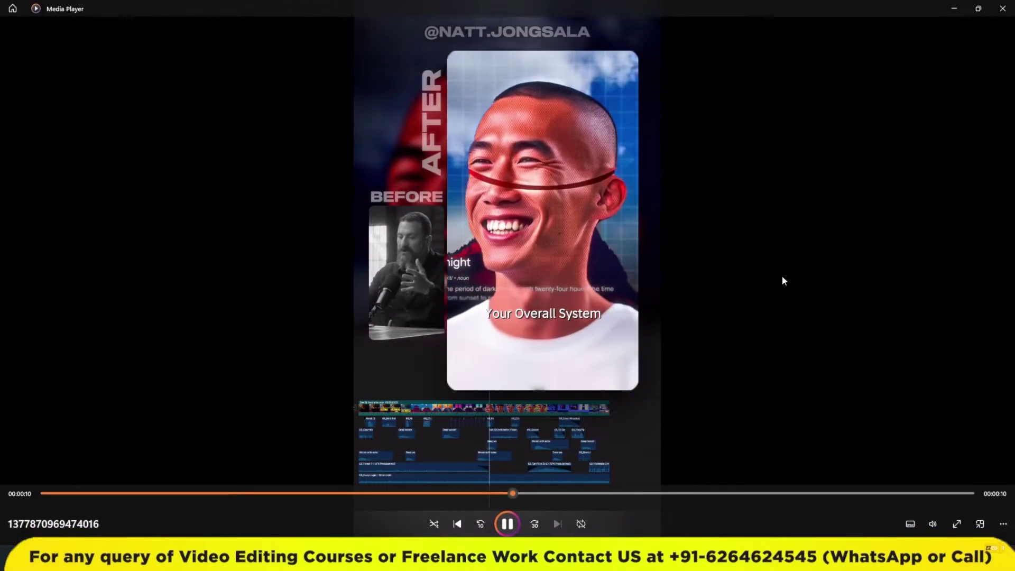
Pause the reel, restore the player window, and switch back to the PSD1 composition.
{"action": "left_click", "coordinate": [558, 222]}
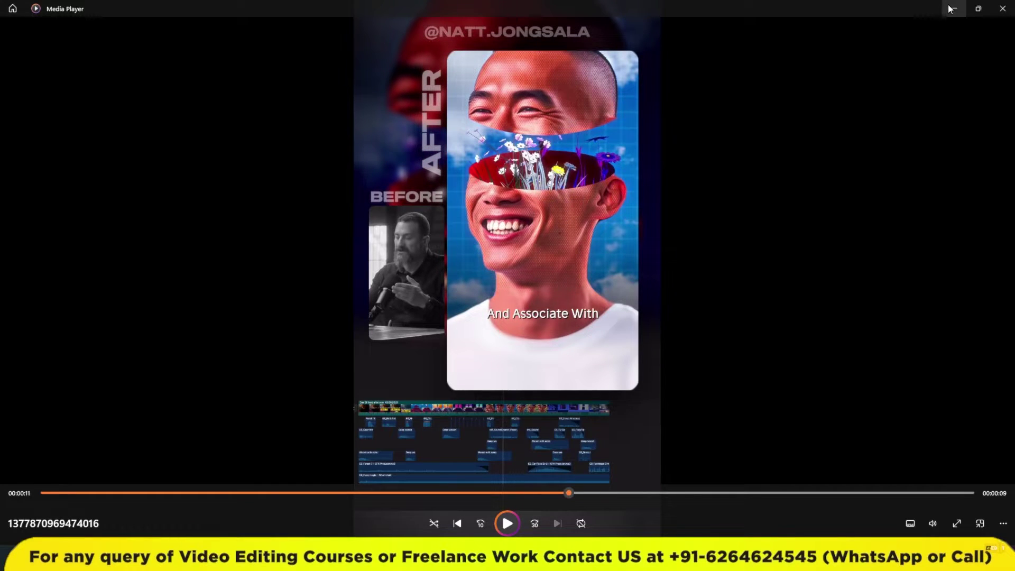
{"action": "left_click", "coordinate": [977, 9]}
{"action": "left_click", "coordinate": [498, 225]}
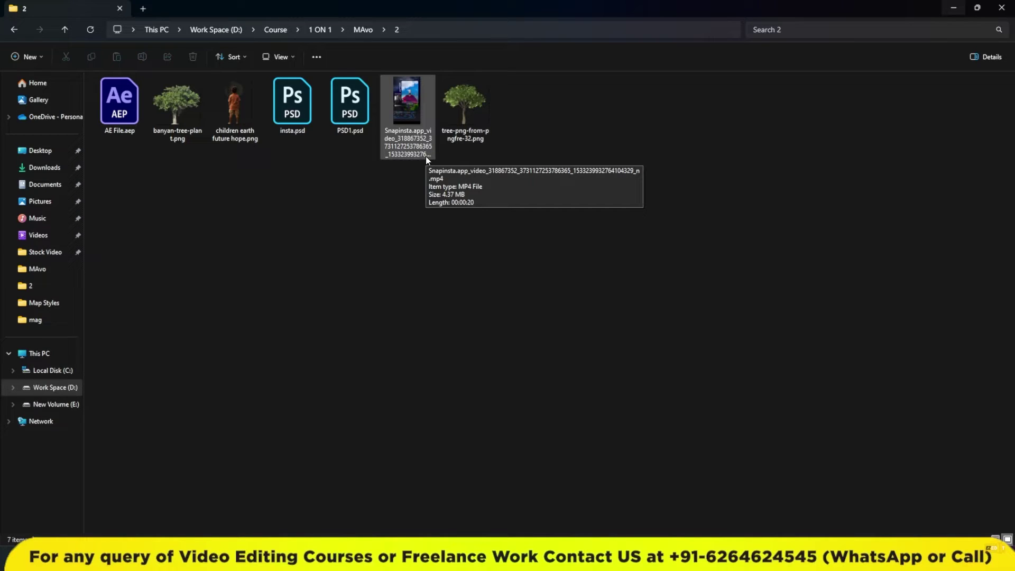
{"action": "key", "text": "alt+Tab"}
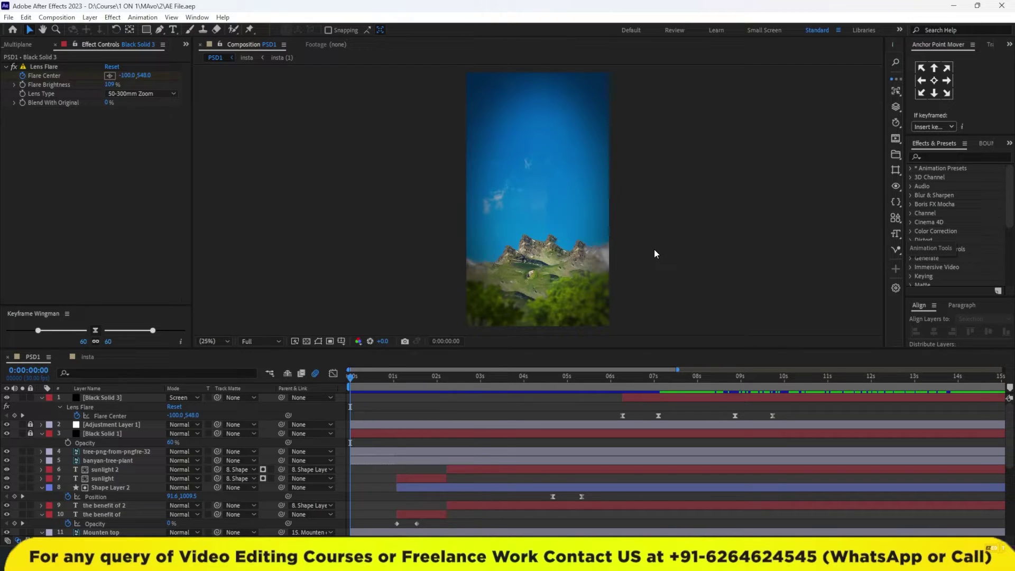
{"action": "key", "text": "space"}
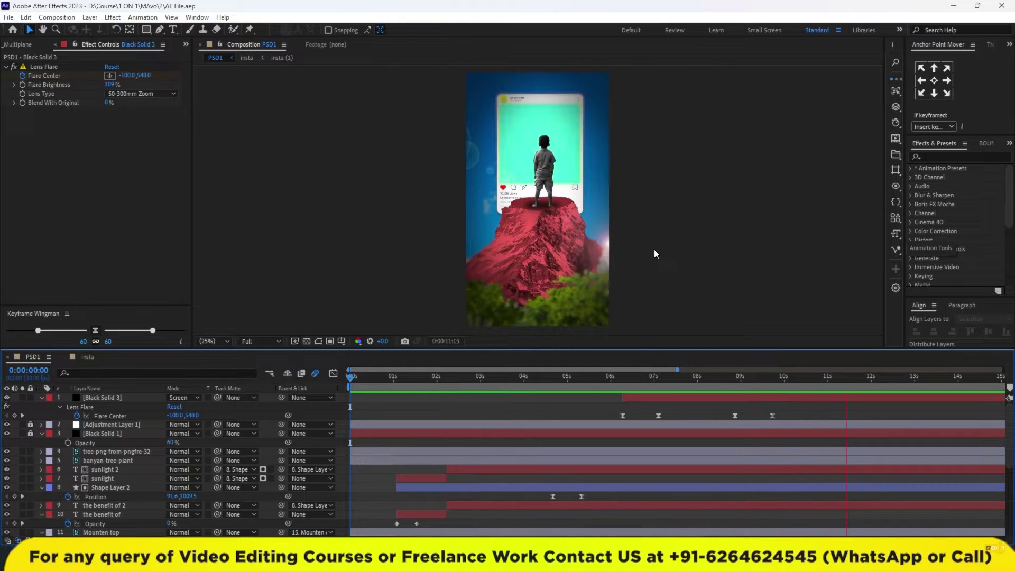
{"action": "key", "text": "space"}
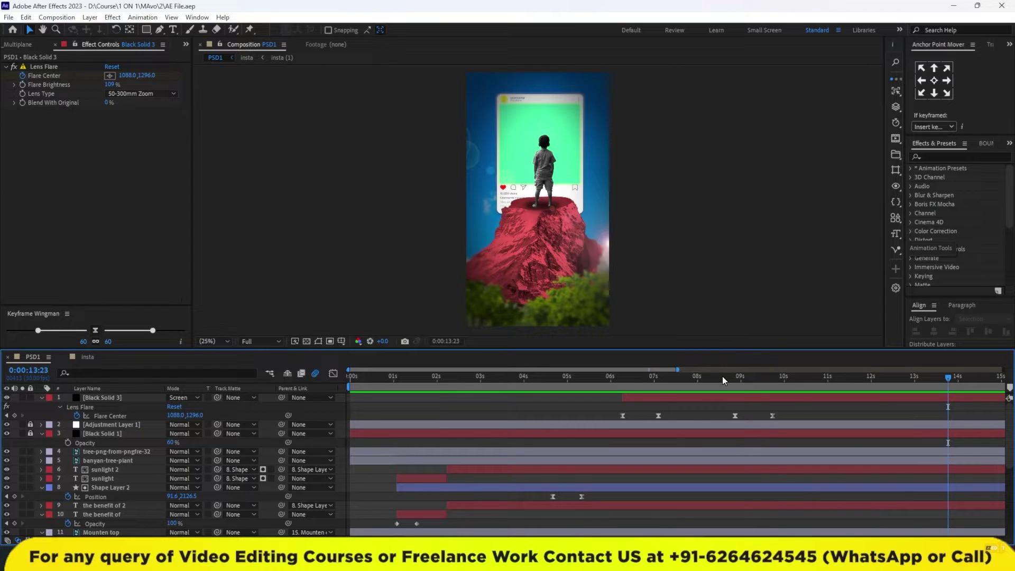
{"action": "left_click_drag", "start_coordinate": [722, 376], "coordinate": [537, 377]}
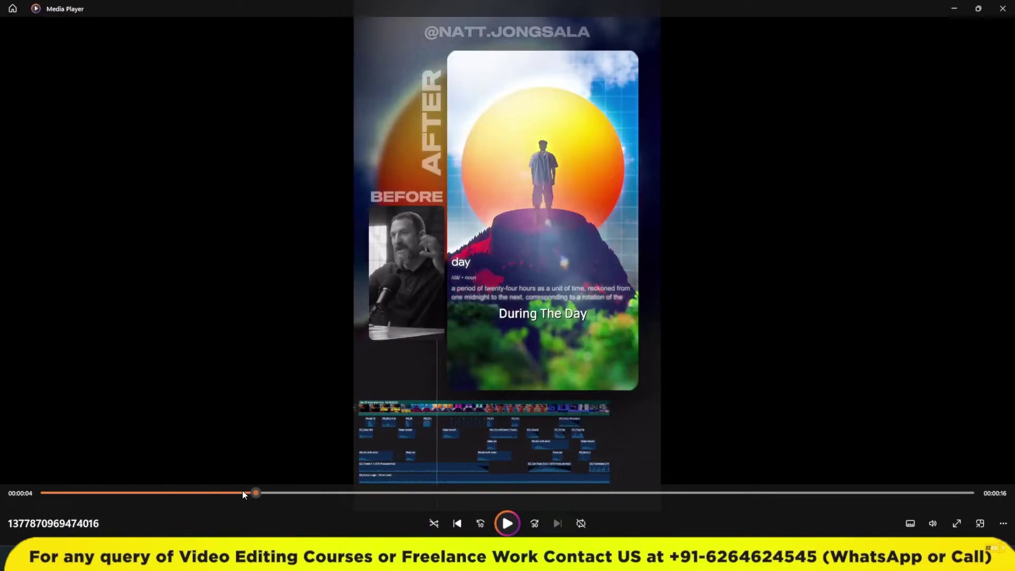
Replay the reel from 0:00 through the Sunlight title reveal, then move PSD1 to 0:00:00:22.
{"action": "left_click_drag", "start_coordinate": [398, 493], "coordinate": [50, 492]}
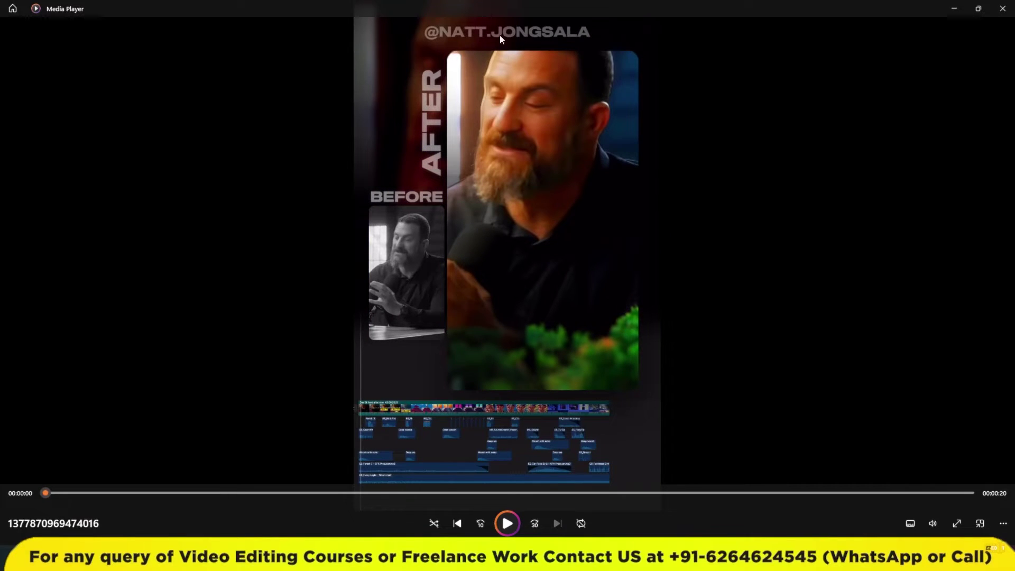
{"action": "left_click", "coordinate": [499, 386]}
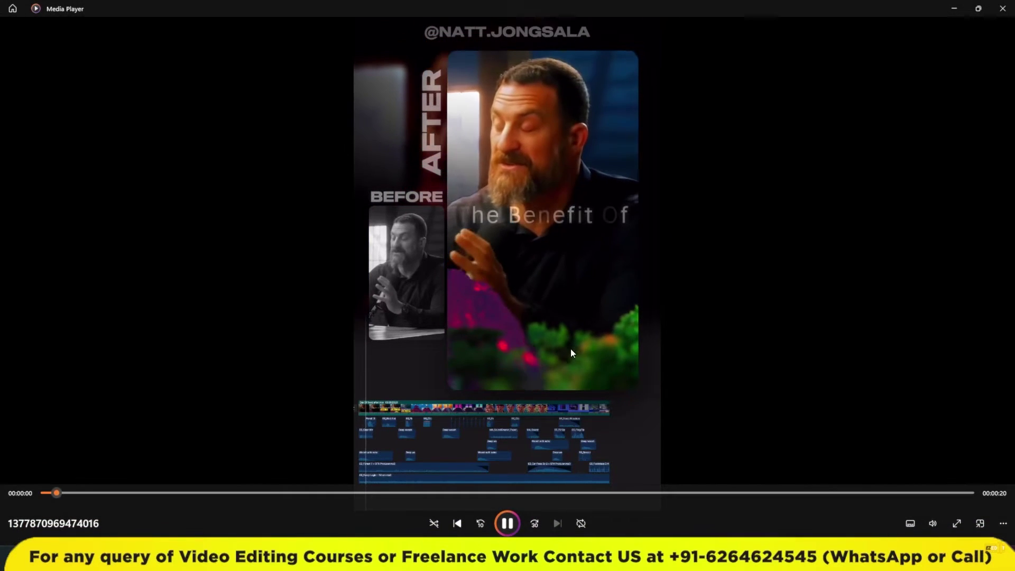
{"action": "left_click", "coordinate": [561, 144]}
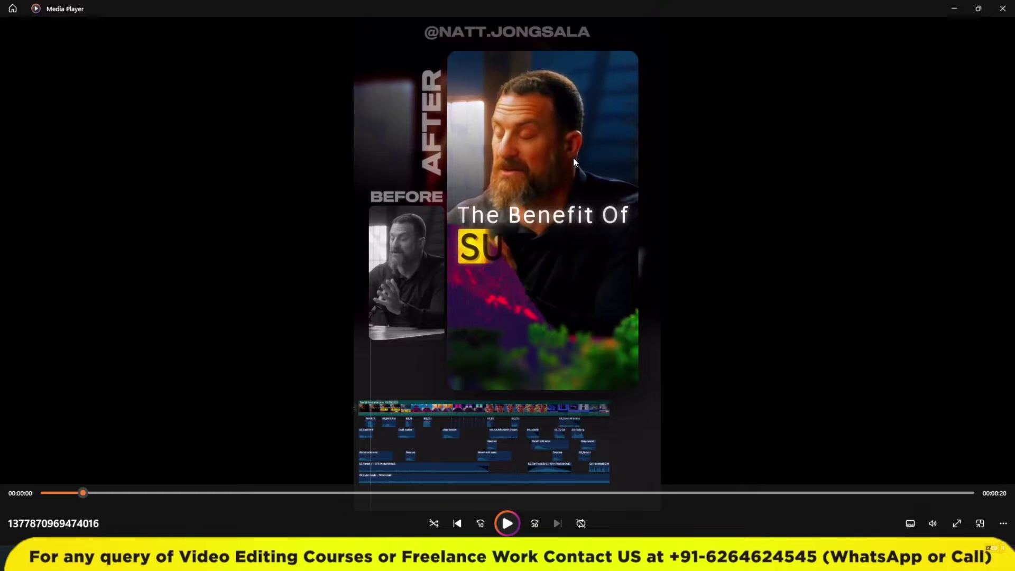
{"action": "left_click", "coordinate": [511, 192]}
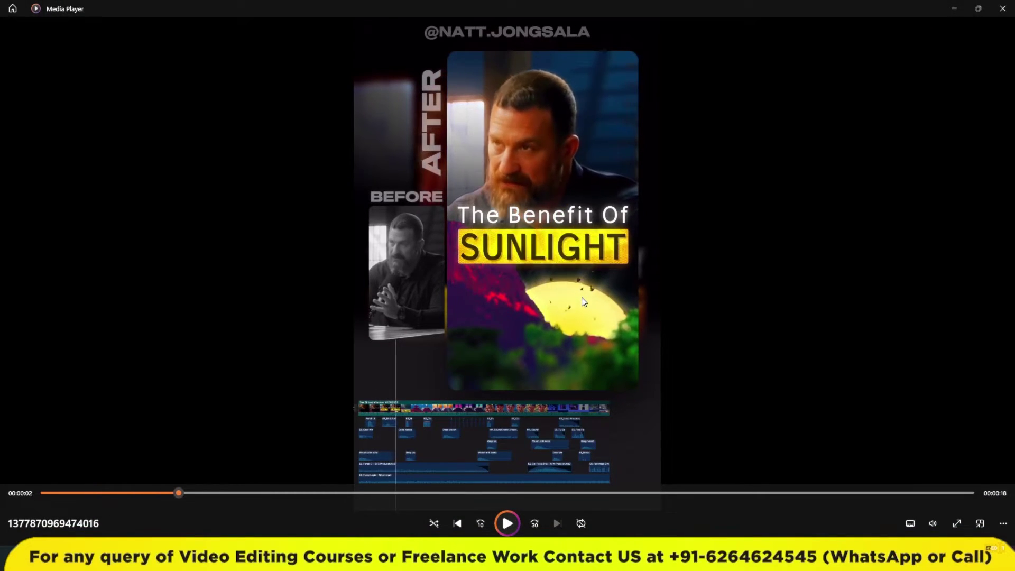
{"action": "left_click", "coordinate": [586, 318]}
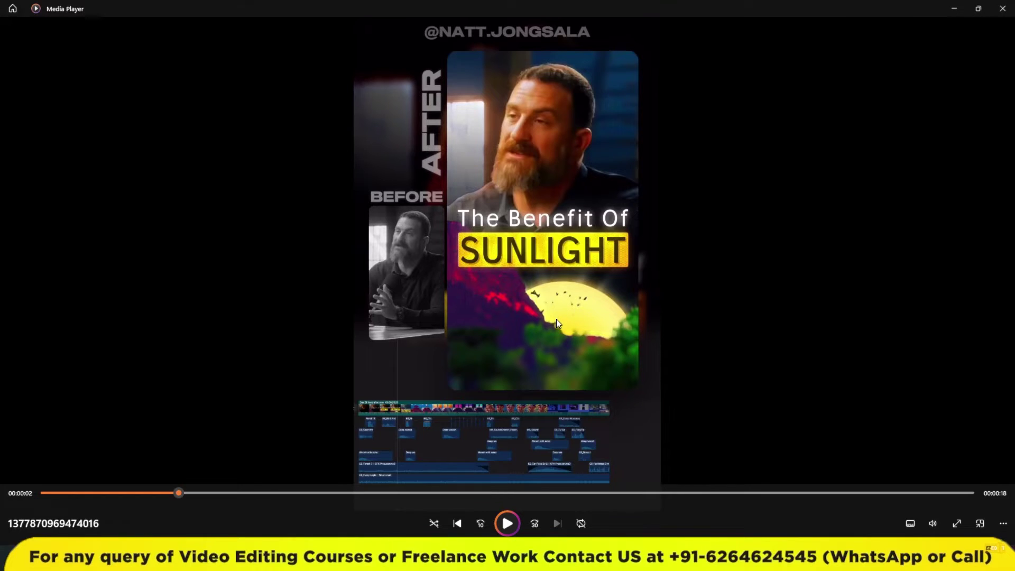
{"action": "left_click", "coordinate": [556, 319]}
{"action": "left_click", "coordinate": [513, 359]}
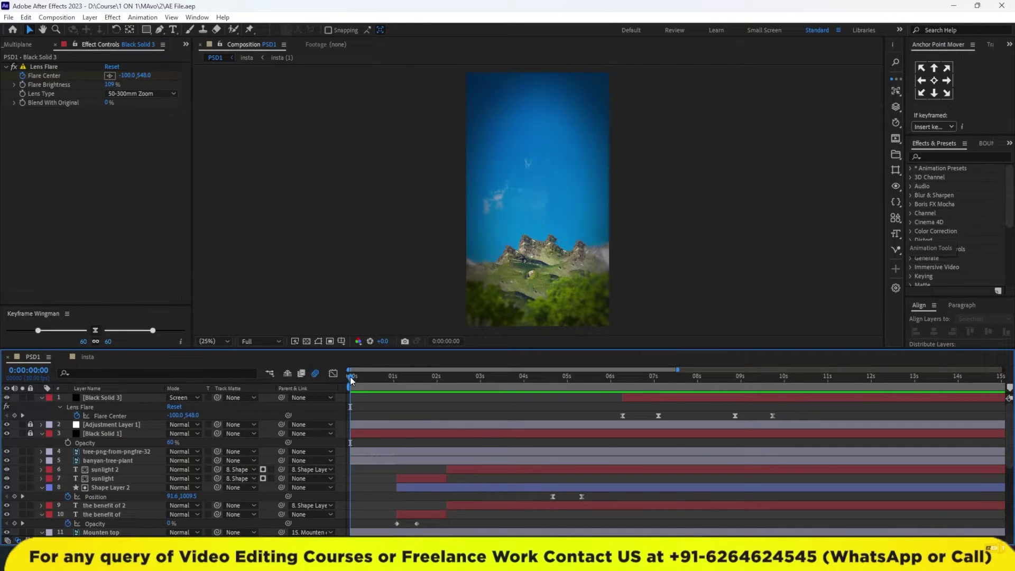
{"action": "left_click_drag", "start_coordinate": [351, 378], "coordinate": [383, 378]}
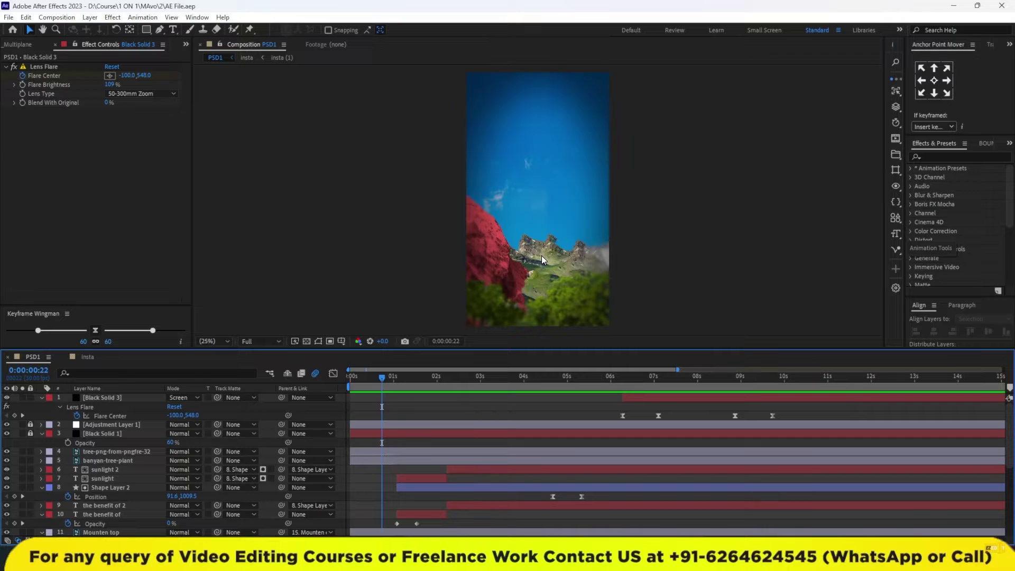
Preview PSD1's opening and stop at 0:00:02:12 on the title above the yellow sun.
{"action": "left_click_drag", "start_coordinate": [382, 379], "coordinate": [466, 378]}
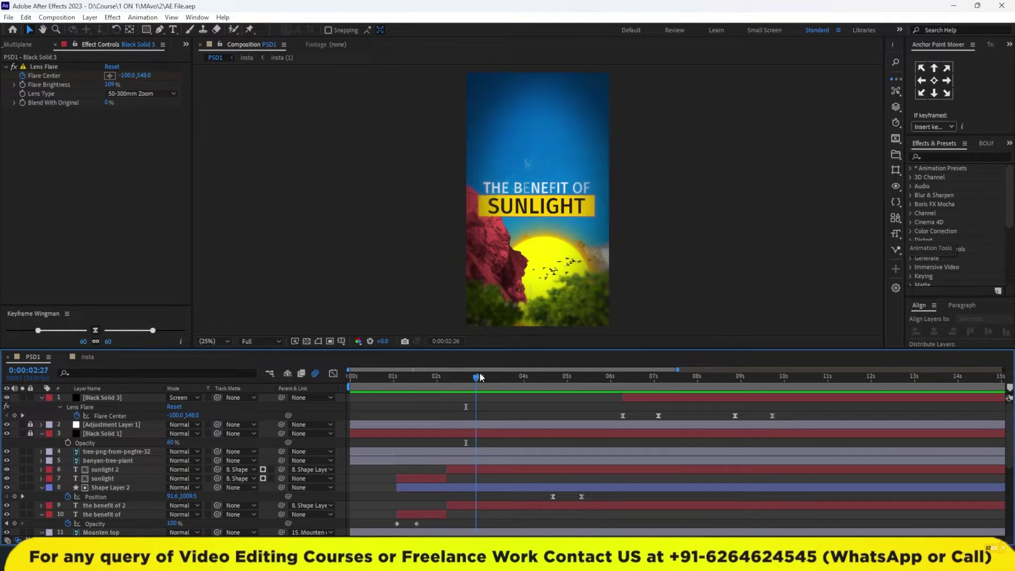
{"action": "key", "text": "space"}
{"action": "key", "text": "space"}
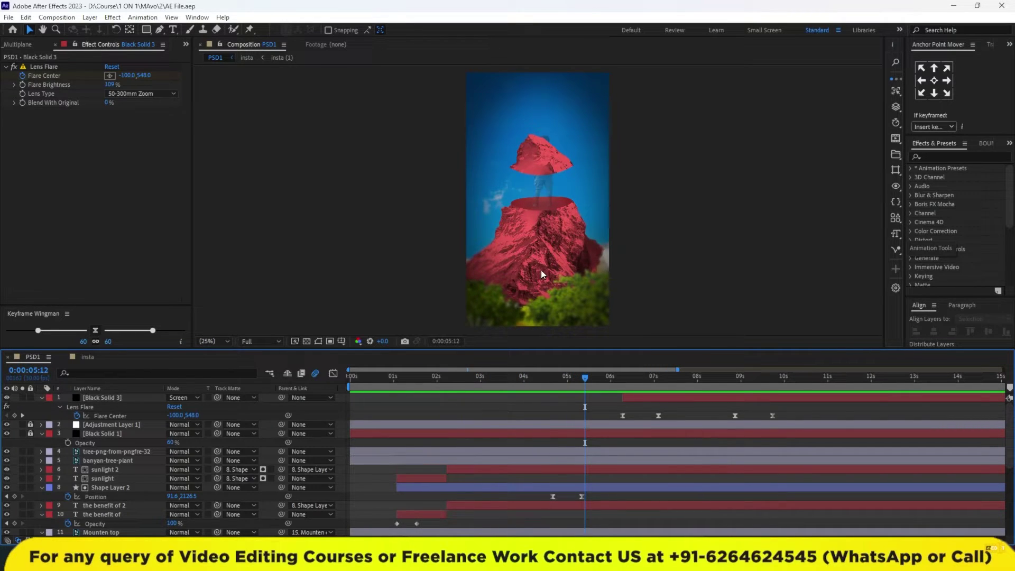
{"action": "left_click_drag", "start_coordinate": [576, 377], "coordinate": [547, 380]}
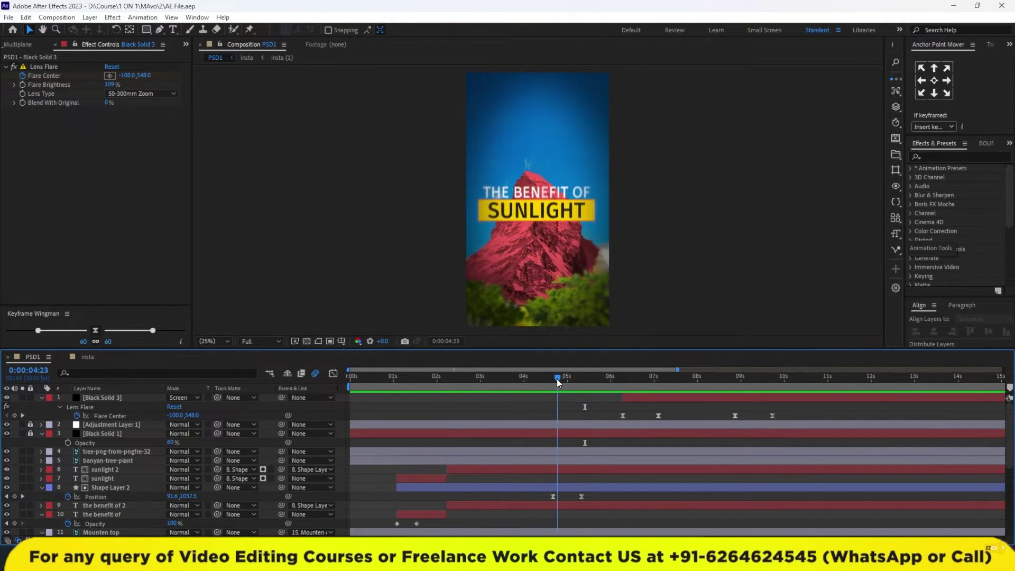
{"action": "left_click_drag", "start_coordinate": [548, 377], "coordinate": [486, 377]}
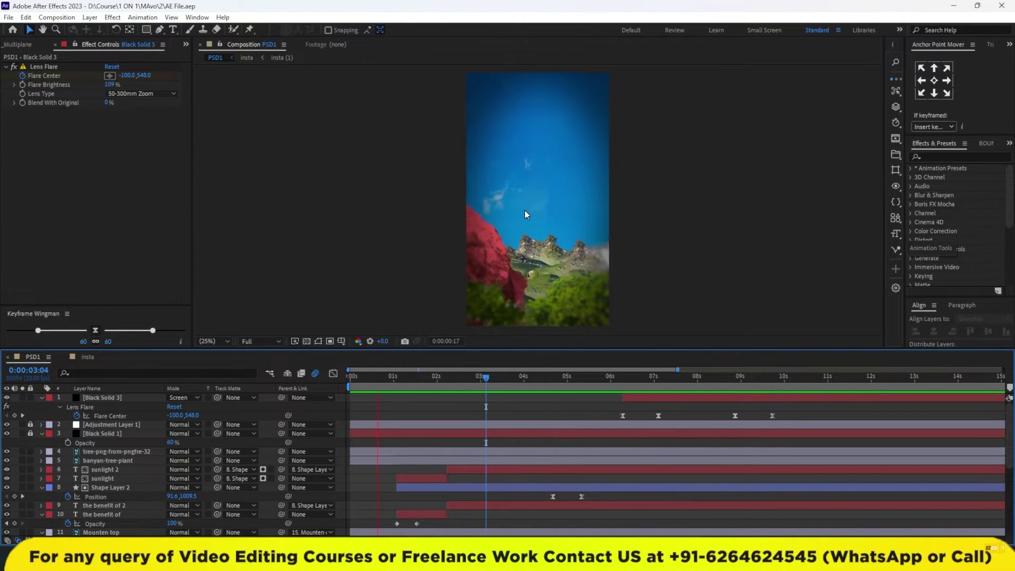
{"action": "key", "text": "space"}
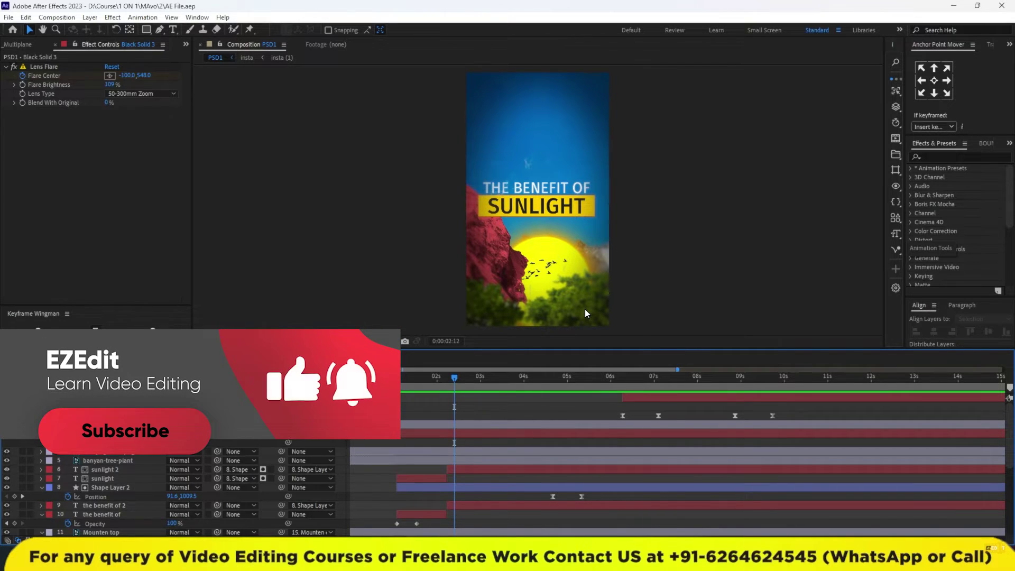
Play the PSD1 preview from near the start through to the child on the red peak.
{"action": "key", "text": "space"}
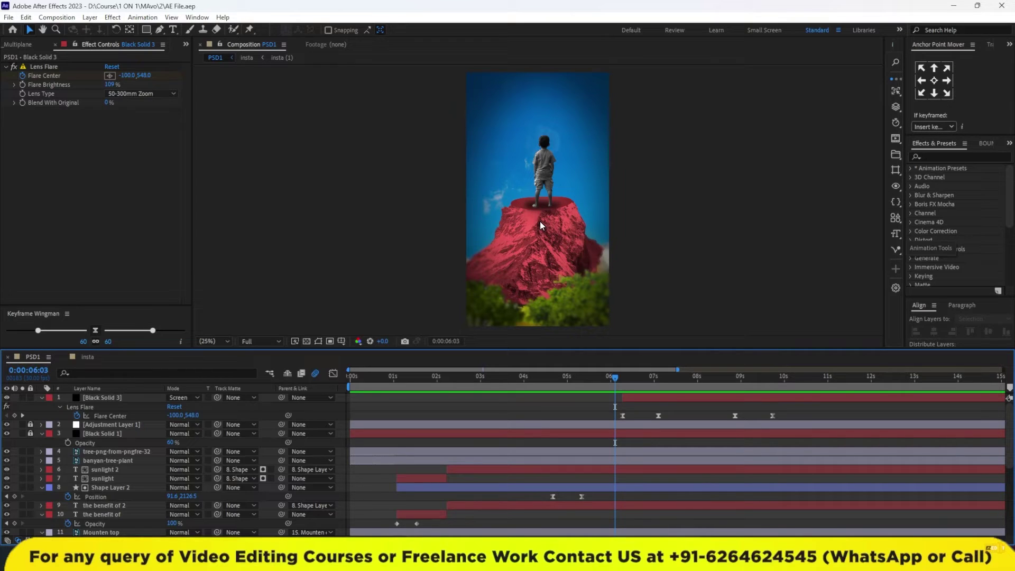
{"action": "key", "text": "space"}
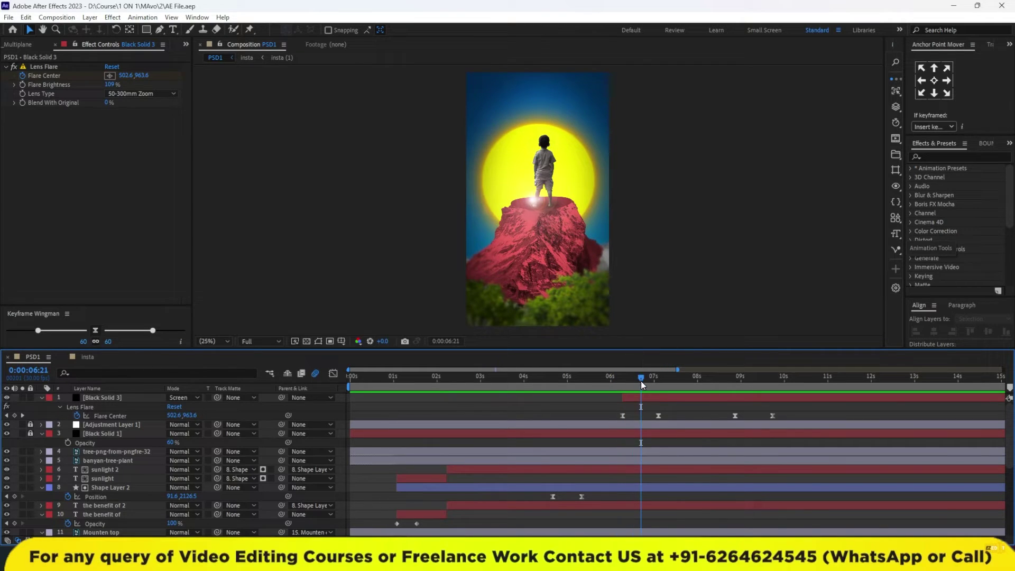
Scrub PSD1 from 0:00:05:00 to about 0:00:09:16, following the lens flare until the Instagram frame enters.
{"action": "left_click_drag", "start_coordinate": [641, 380], "coordinate": [568, 379]}
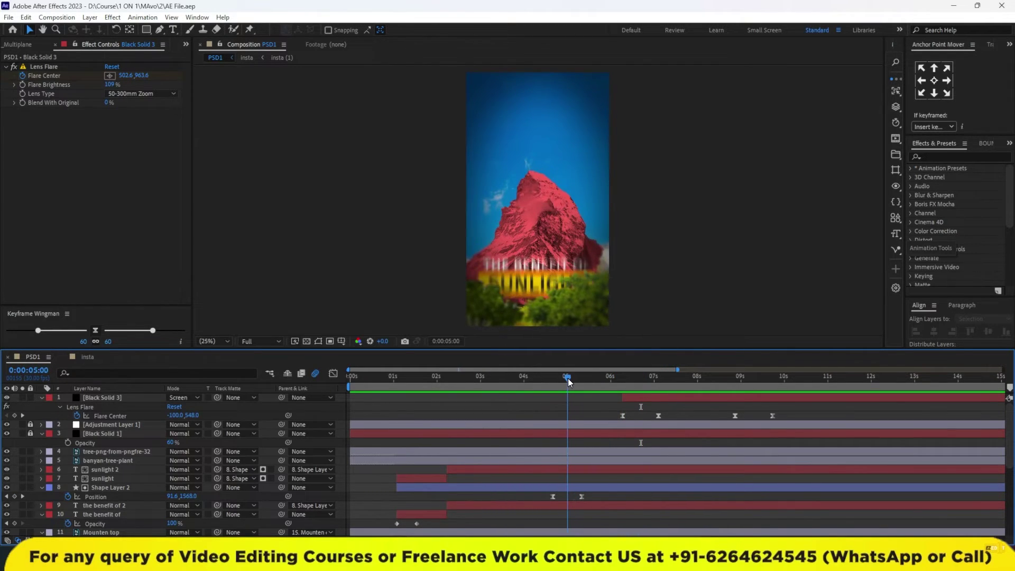
{"action": "left_click_drag", "start_coordinate": [568, 378], "coordinate": [654, 379]}
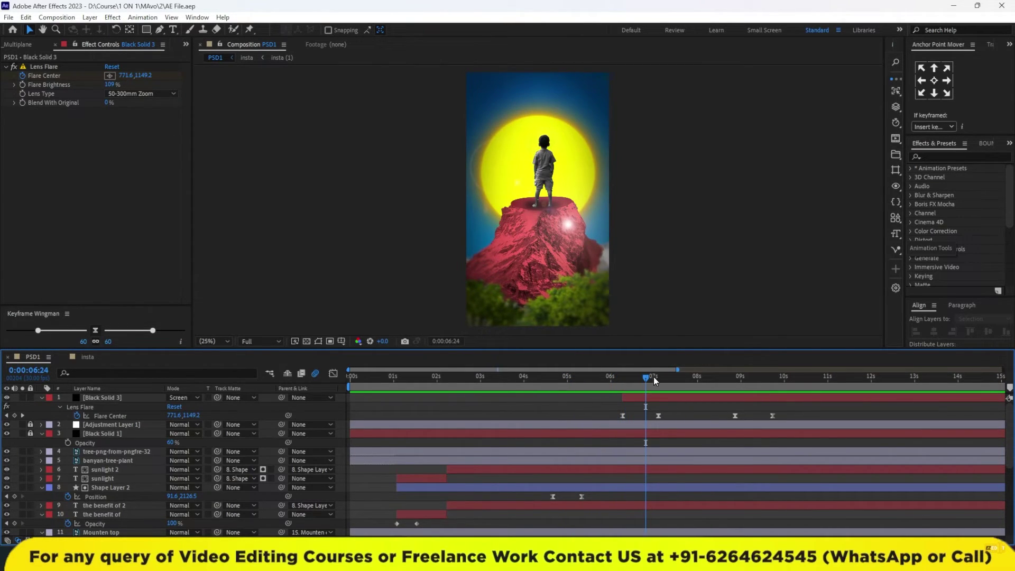
{"action": "left_click_drag", "start_coordinate": [654, 378], "coordinate": [728, 378]}
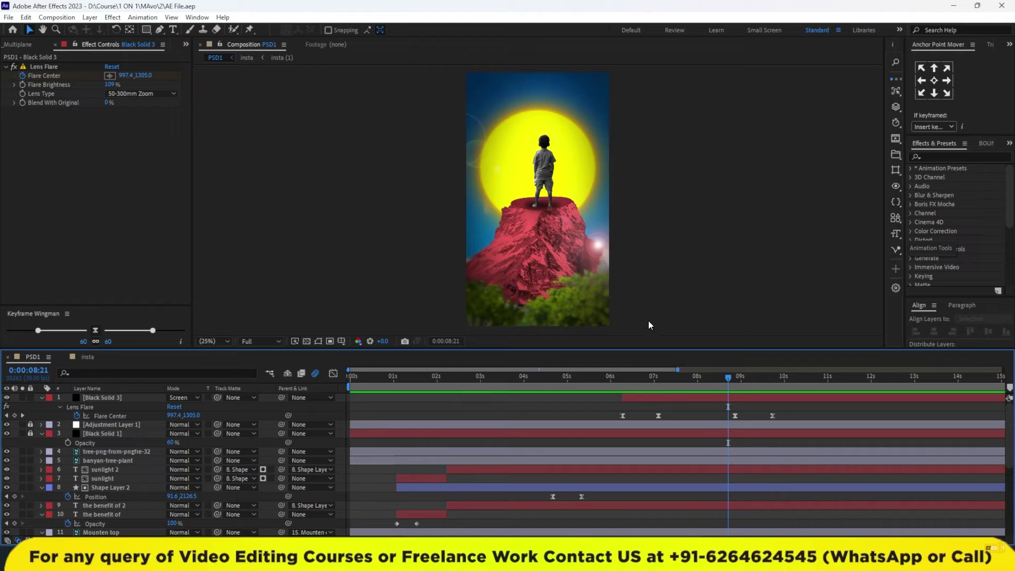
{"action": "left_click_drag", "start_coordinate": [731, 379], "coordinate": [787, 384]}
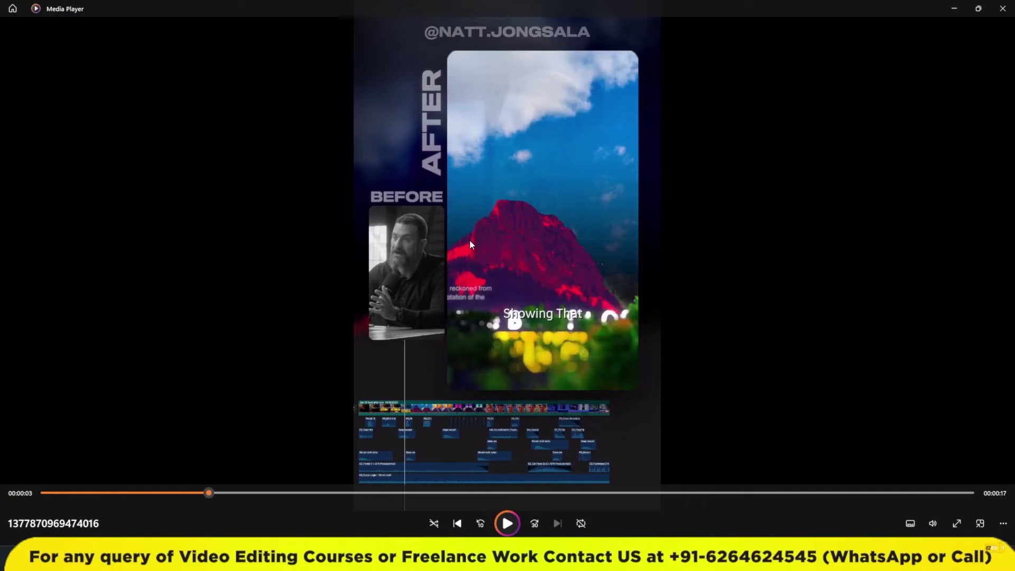
Skip the reel from 00:00:04 to 00:00:08, past the Instagram post to the night exposure shot, then close it.
{"action": "left_click_drag", "start_coordinate": [238, 490], "coordinate": [371, 493]}
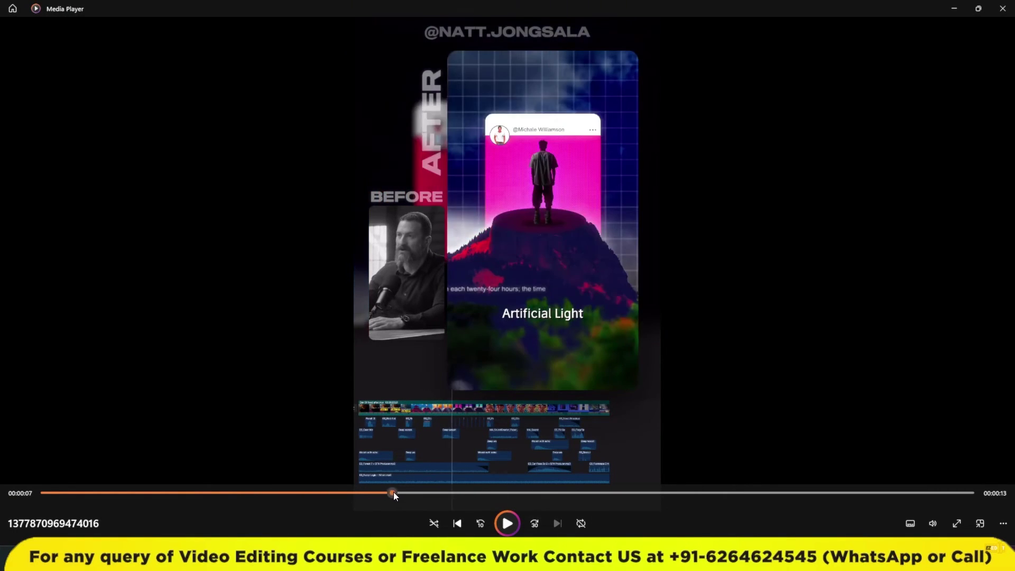
{"action": "left_click_drag", "start_coordinate": [371, 491], "coordinate": [415, 492]}
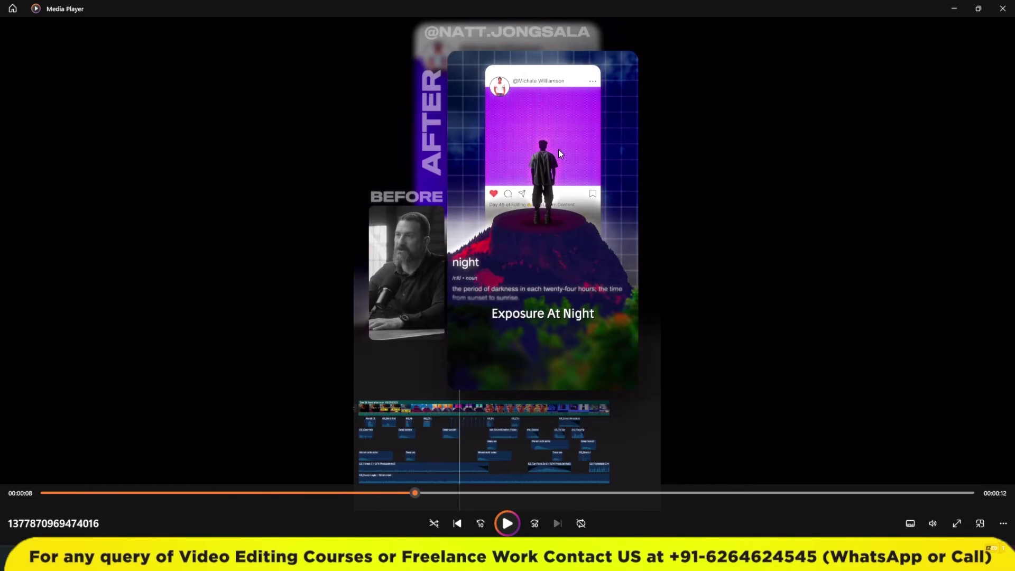
{"action": "left_click", "coordinate": [954, 8]}
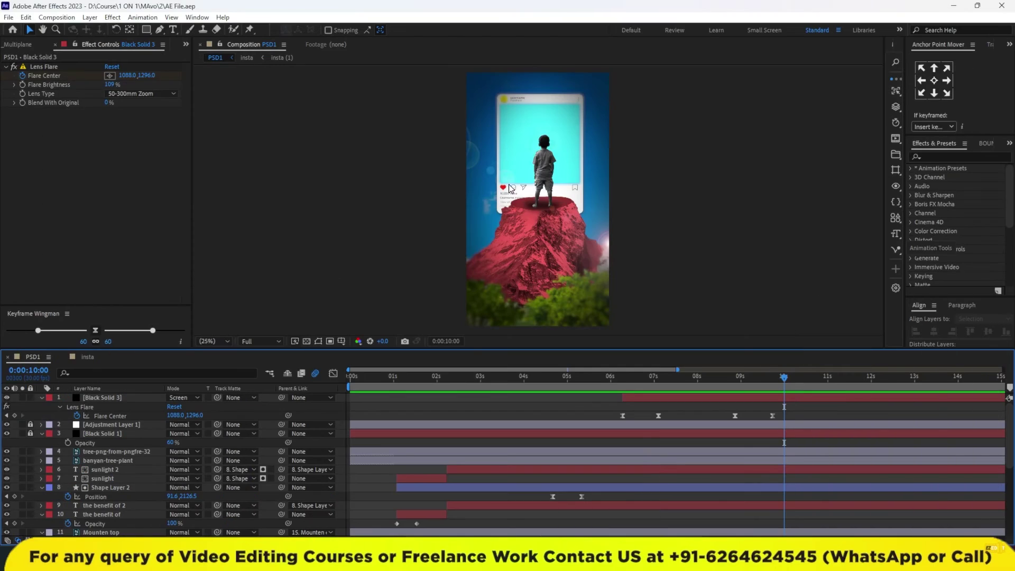
Scrub PSD1 from 0:00:10:00 to 0:00:12:05 to view the boy framed in the Instagram post.
{"action": "left_click_drag", "start_coordinate": [786, 379], "coordinate": [879, 378]}
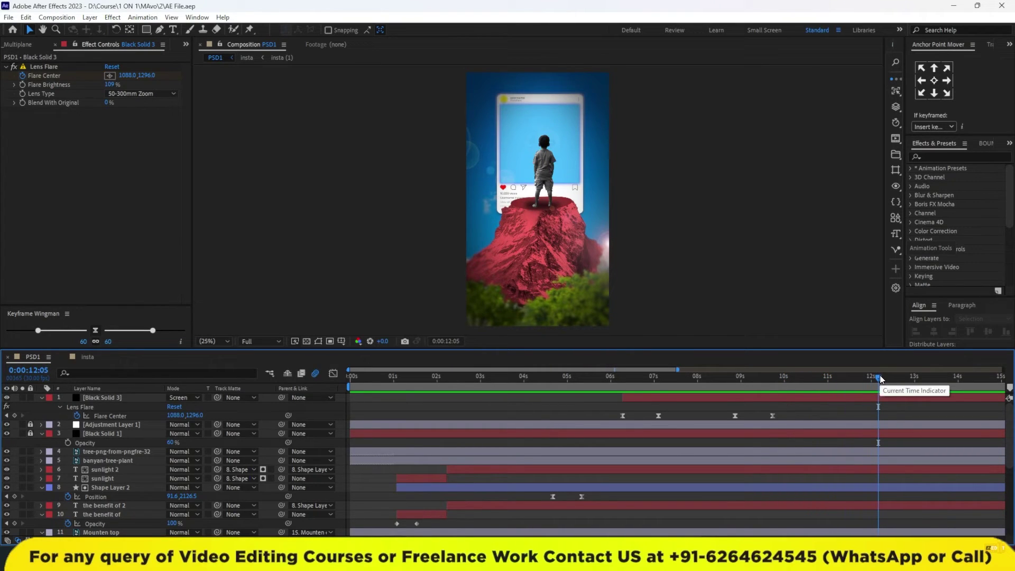